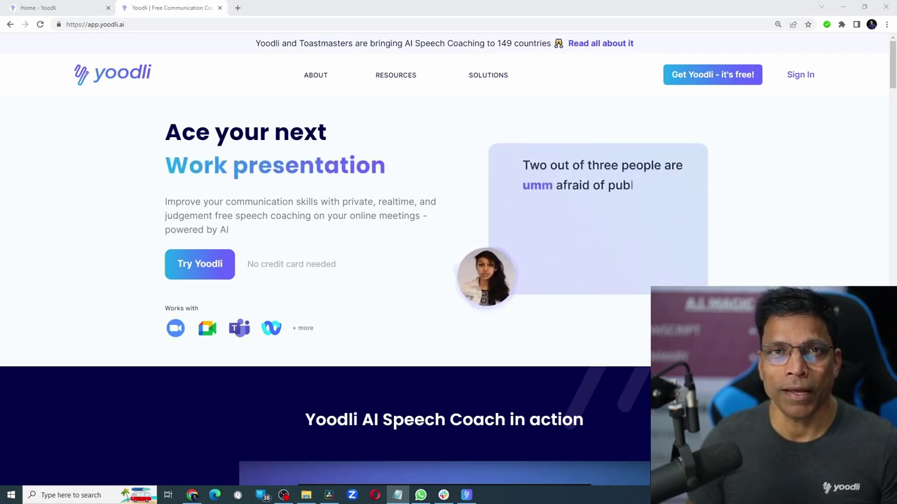
Close the Yoodli landing page and go to the Dashboard's Filler Words trend chart.
key(ctrl+w)
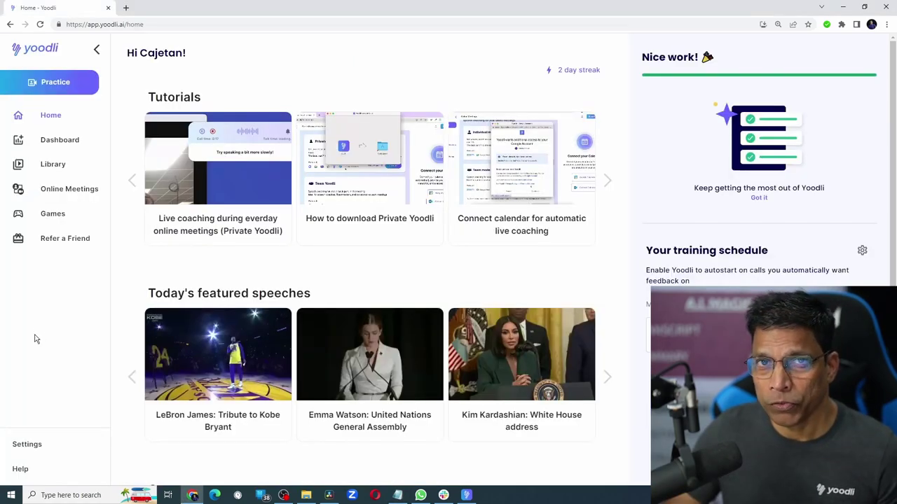
click(59, 143)
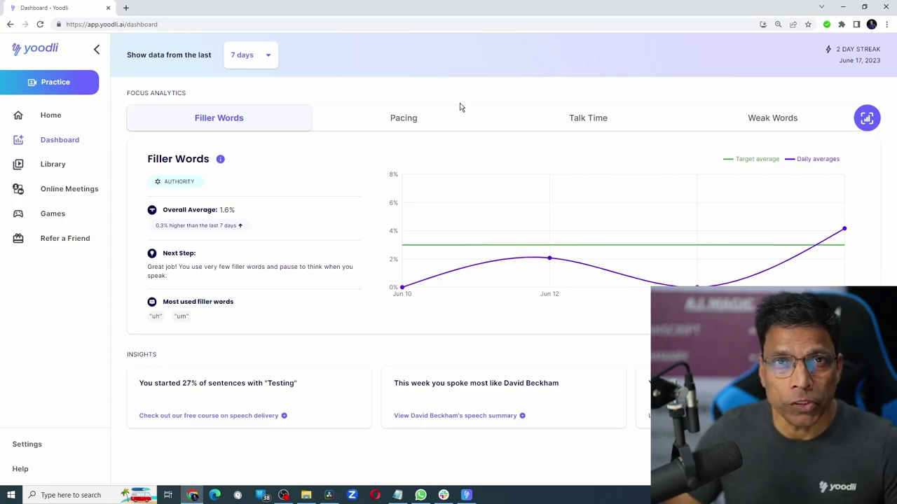
Remove all four current focus analytics and save the empty selection to the dashboard.
click(864, 119)
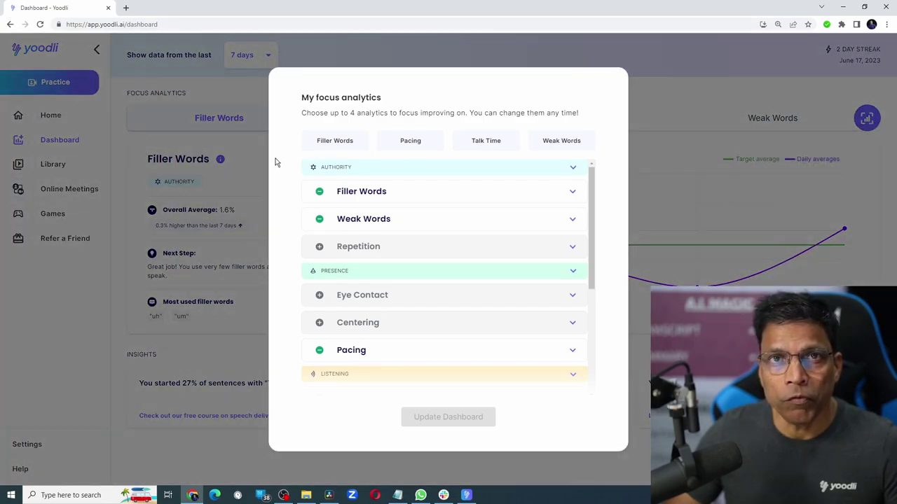
mouse_move(335, 141)
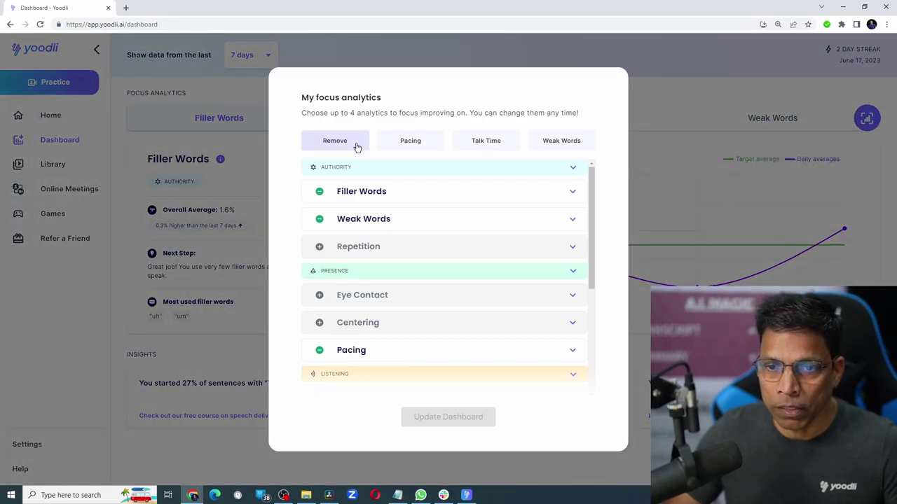
click(355, 147)
click(395, 146)
click(486, 144)
click(561, 144)
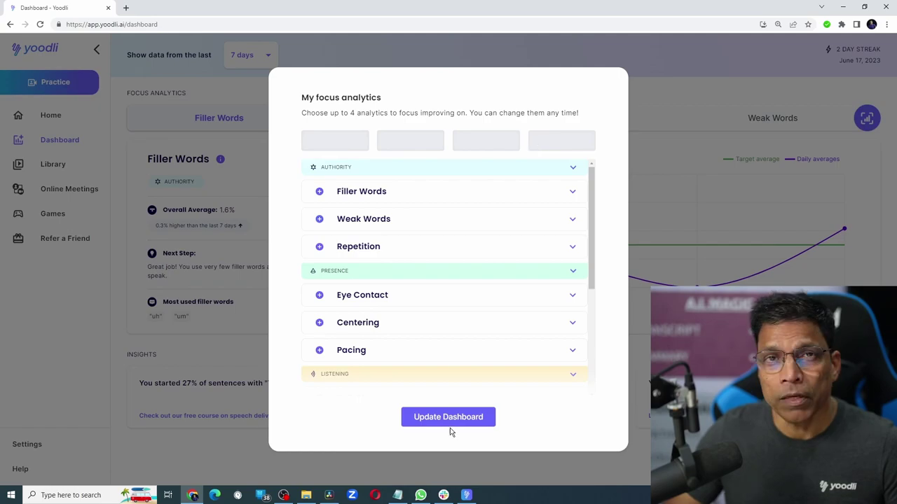
click(449, 418)
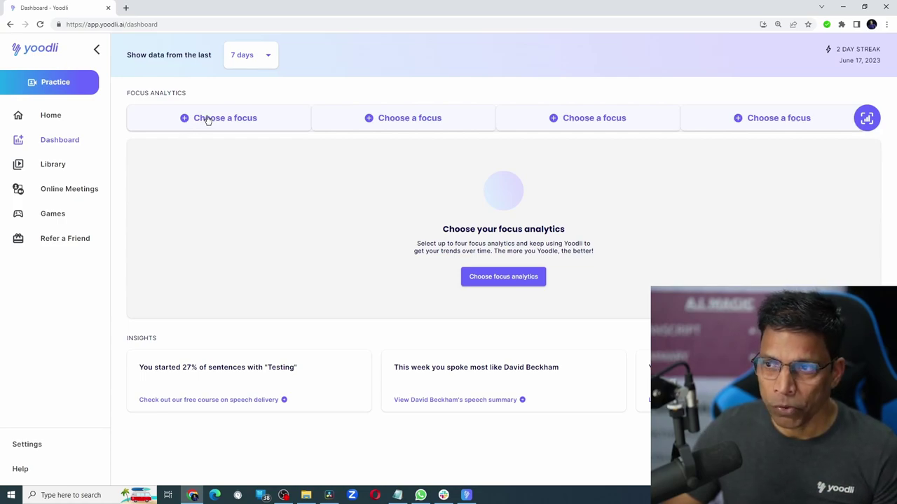
Reopen the focus analytics list, scroll through it, and expand the Filler Words definition.
click(867, 119)
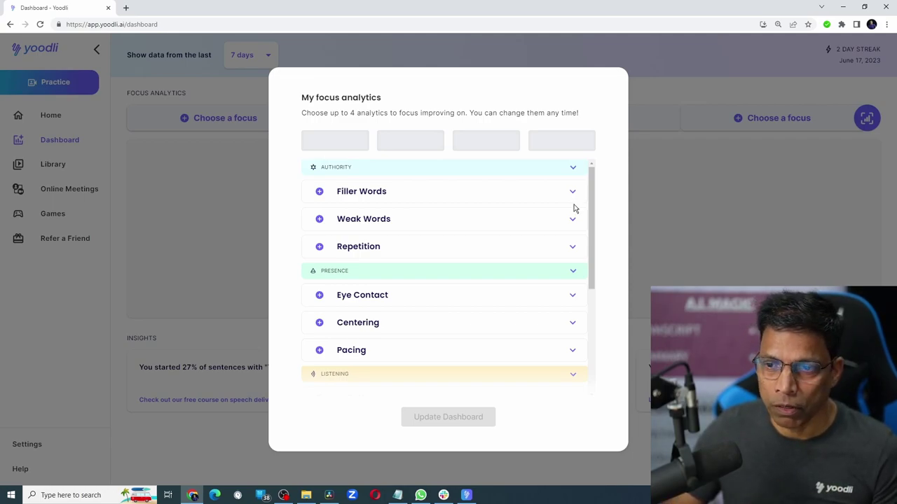
drag(592, 202, 599, 332)
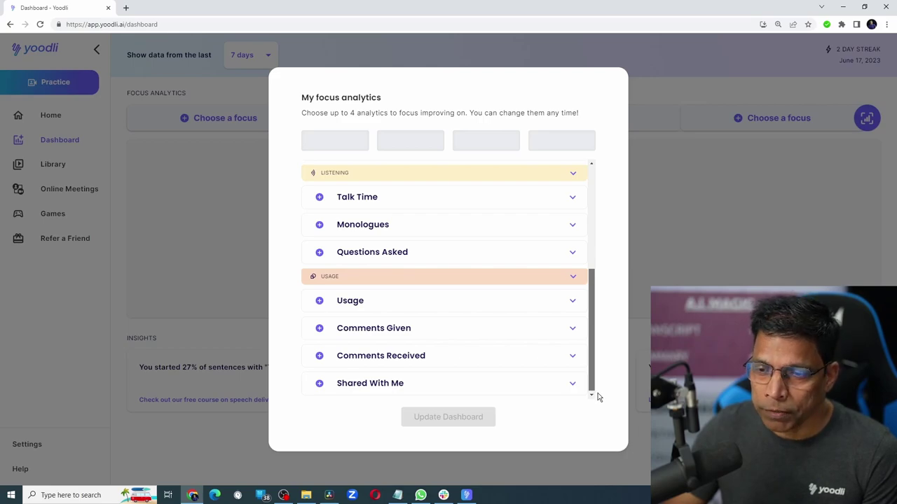
drag(594, 382, 594, 270)
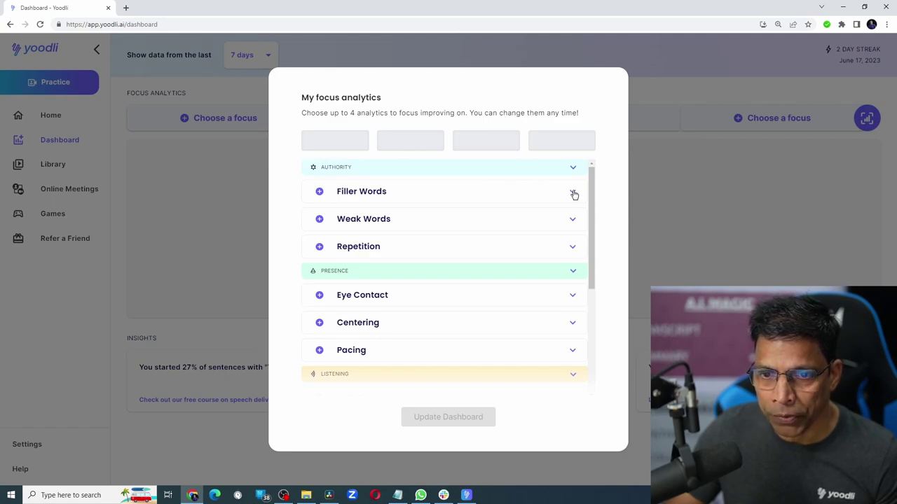
click(573, 193)
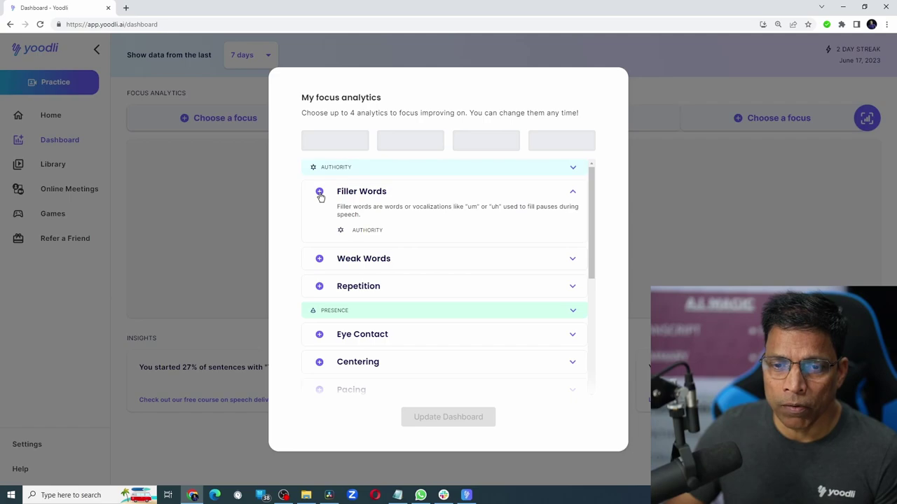
Add Filler Words, Pacing and Weak Words as focuses, expanding Weak Words' definition.
click(320, 192)
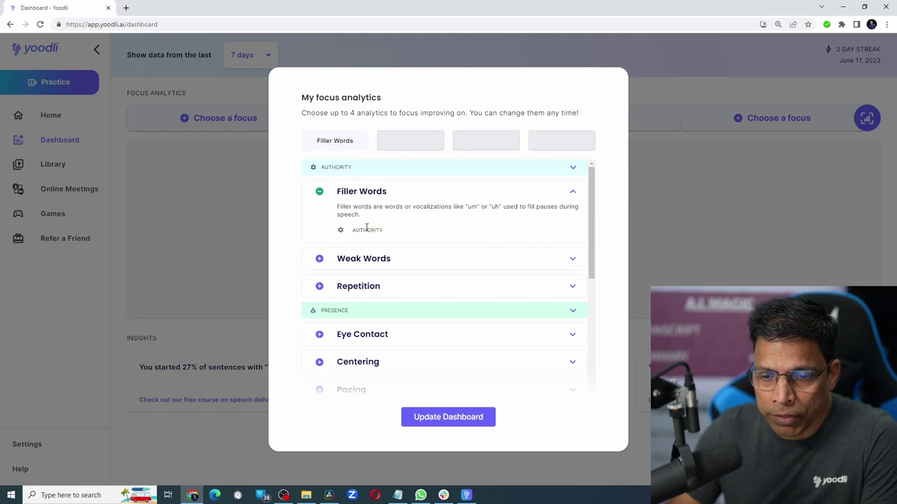
scroll(366, 228, down, 2)
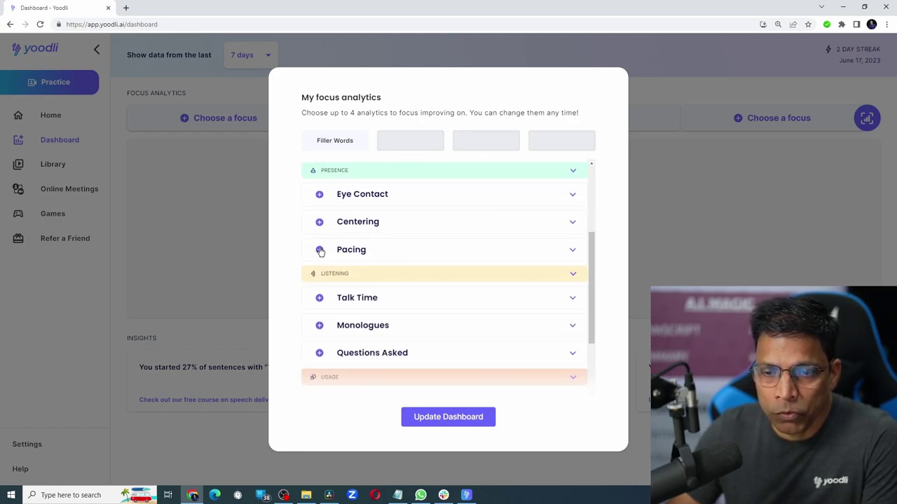
click(319, 250)
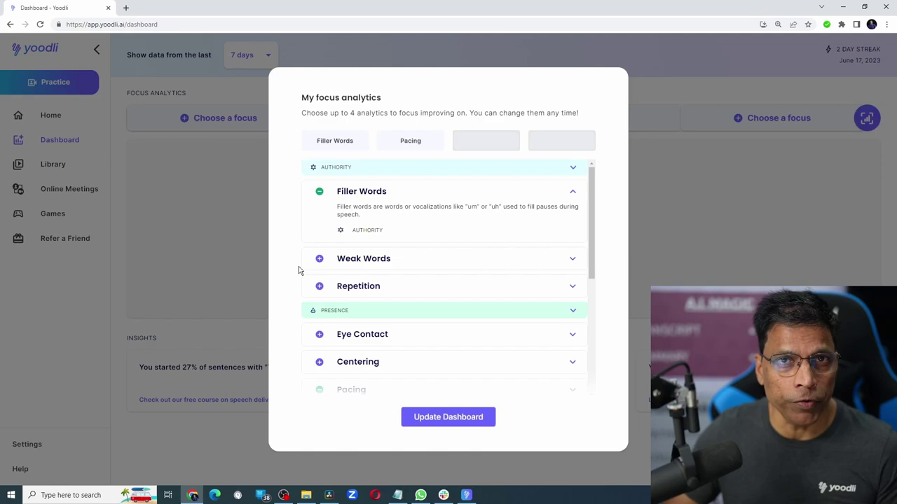
click(573, 261)
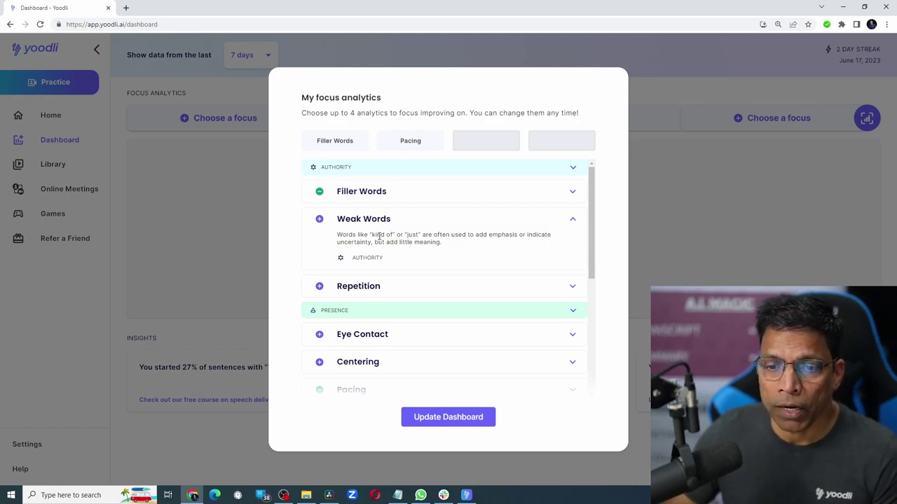
click(320, 220)
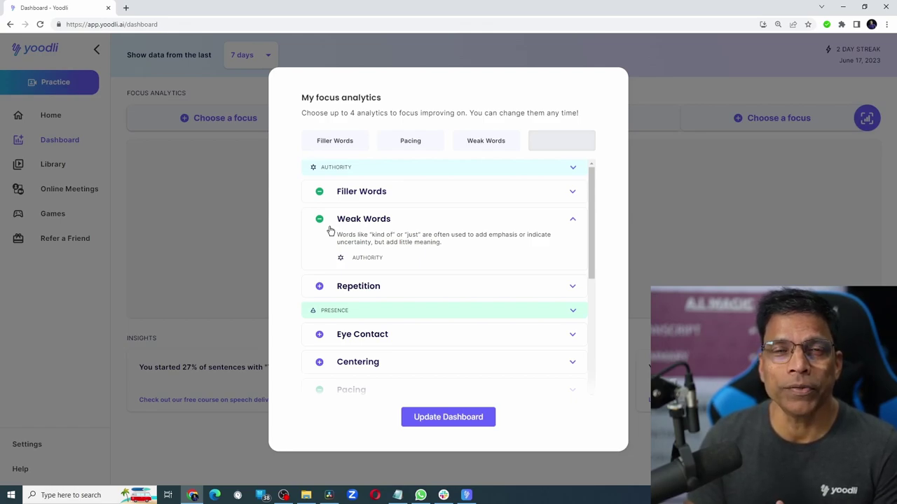
Collapse Weak Words and add Monologues from the Listening group as the fourth focus.
click(496, 217)
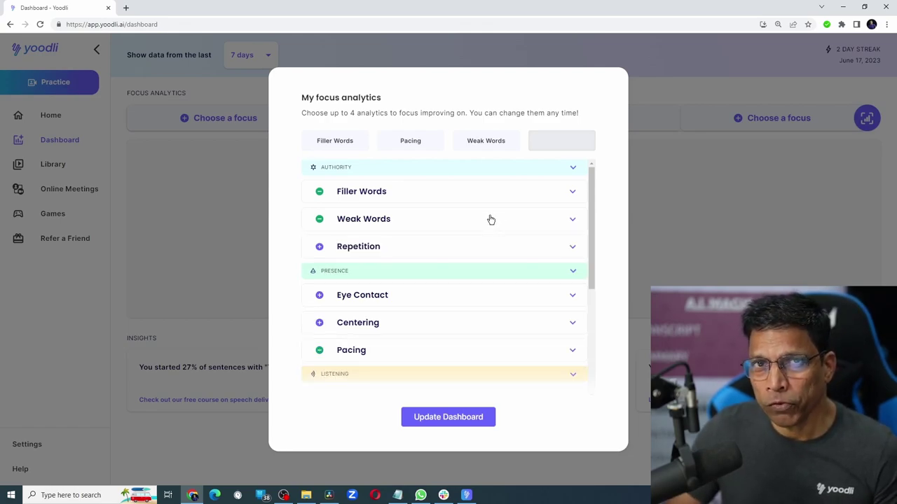
scroll(490, 220, down, 5)
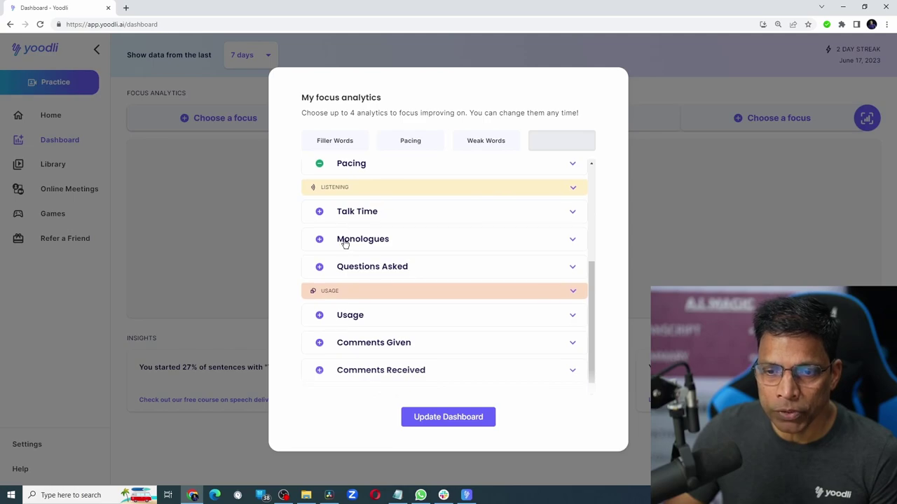
click(320, 240)
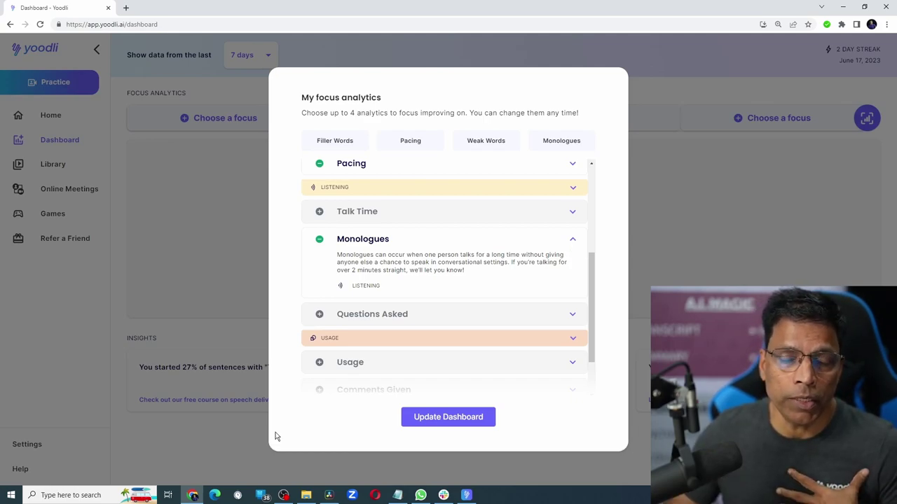
Save Filler Words, Pacing, Weak Words and Monologues to the dashboard with Update Dashboard.
click(466, 424)
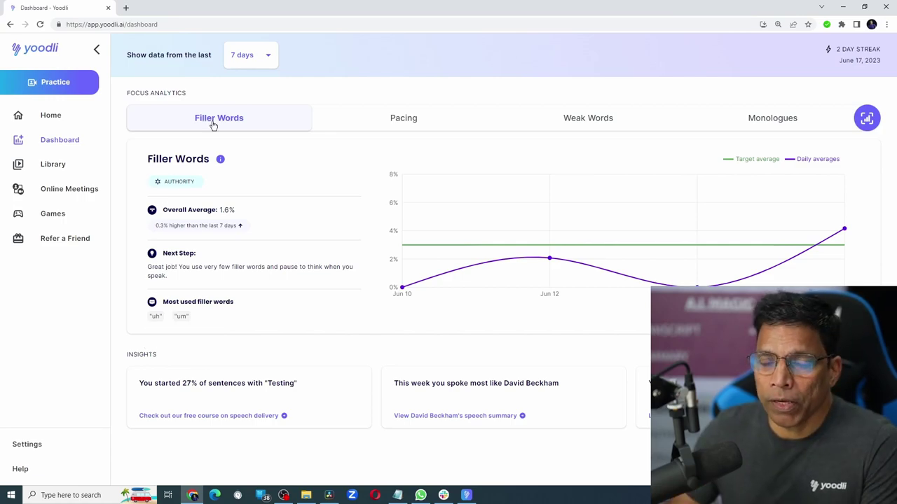
View the Pacing, Weak Words and Monologues charts, ending on Pacing's 123.6 WPM trend.
click(413, 120)
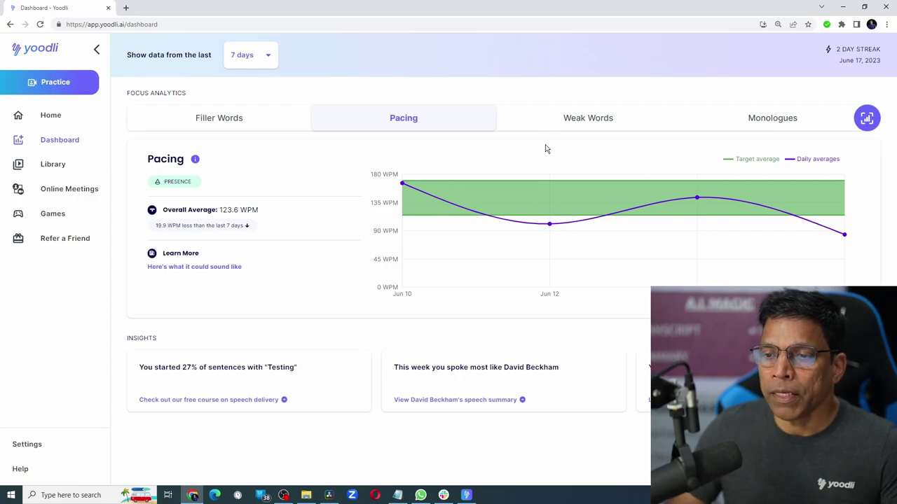
click(588, 121)
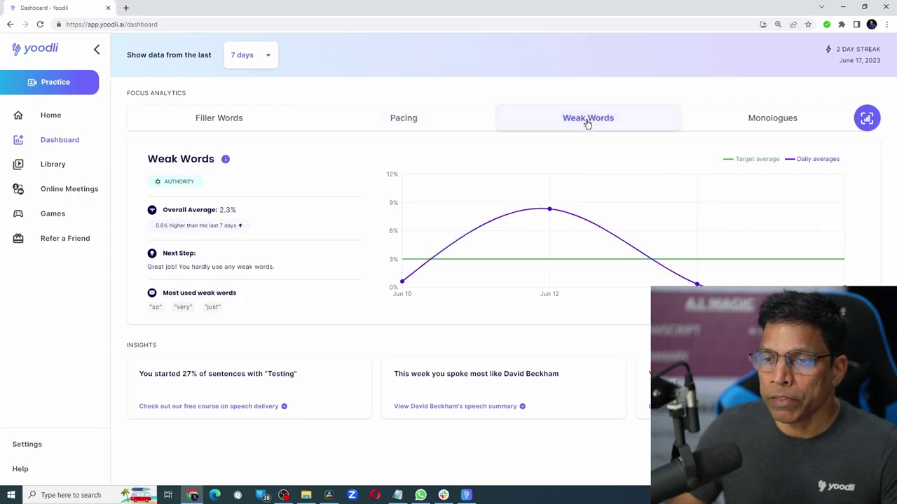
click(770, 121)
click(404, 119)
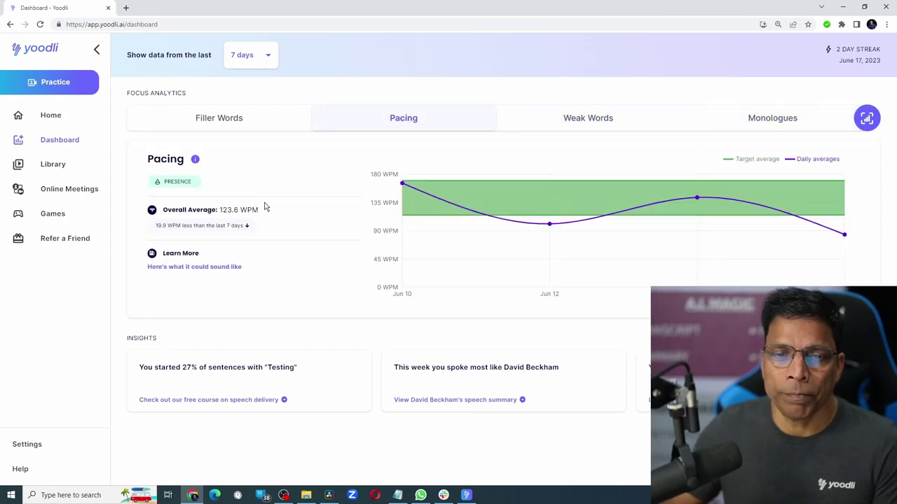
Switch the dashboard's date range from 7 to the last 30 days.
click(266, 58)
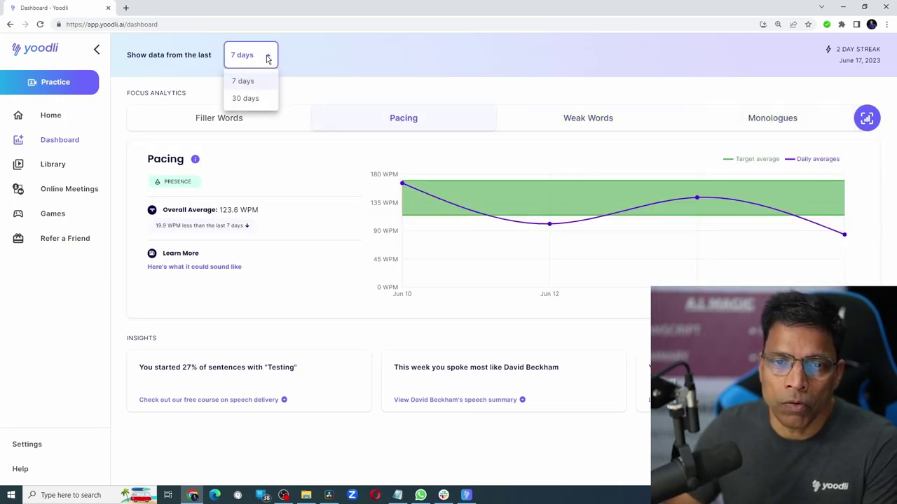
click(240, 99)
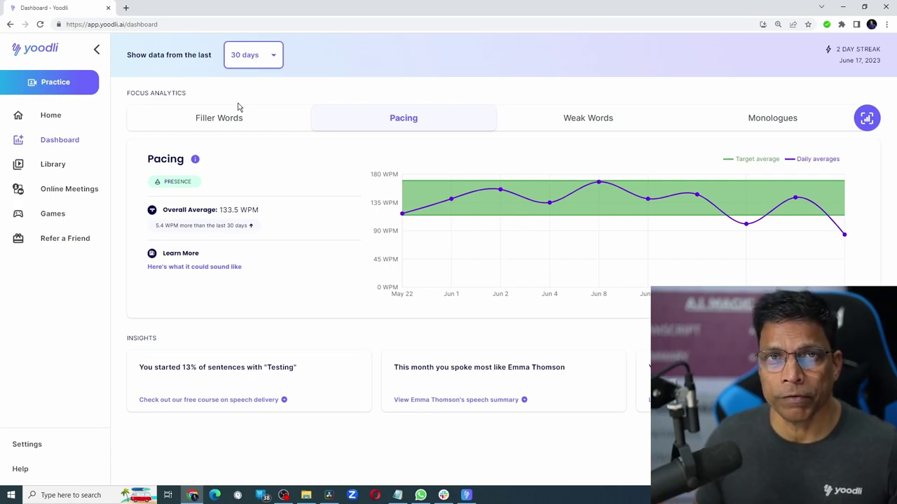
Reopen the focus analytics chooser showing the current focus selections.
click(237, 106)
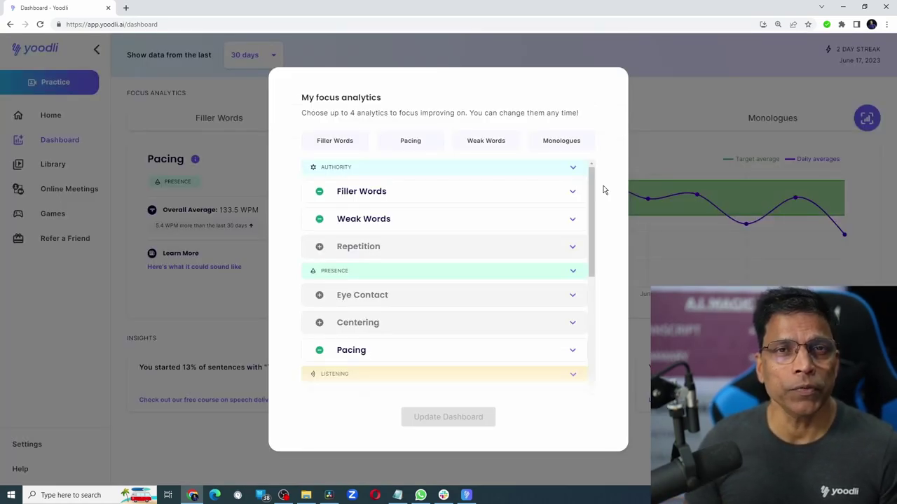